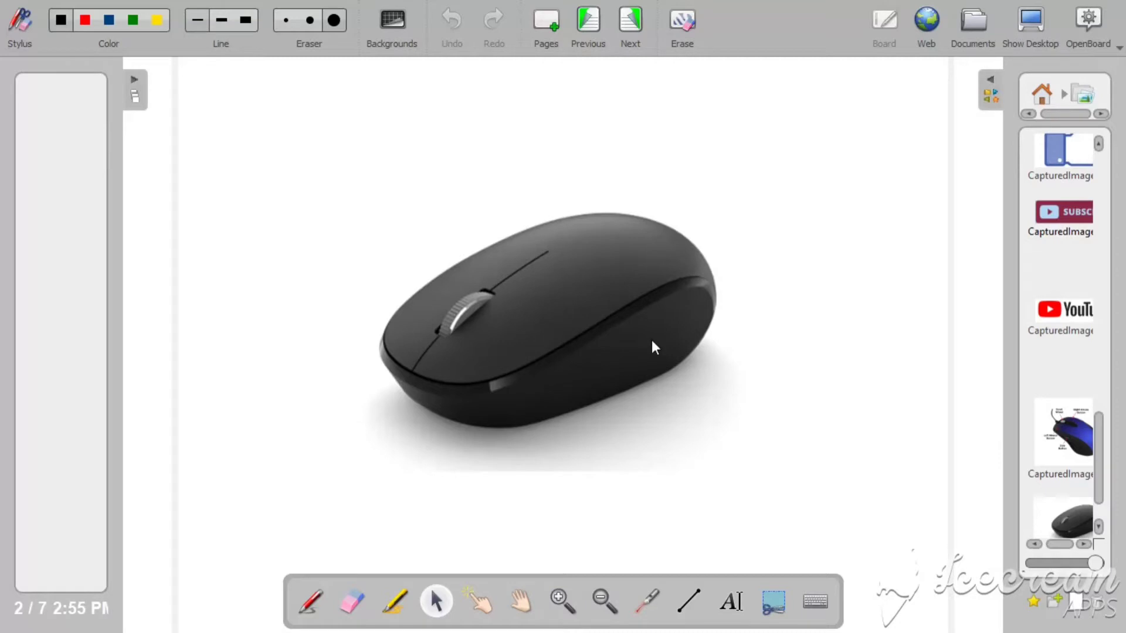
Step: Page forward through the whiteboard slides from the mouse picture past the thumbs-up, SUBSCRIBE and bell pages
left_click(632, 25)
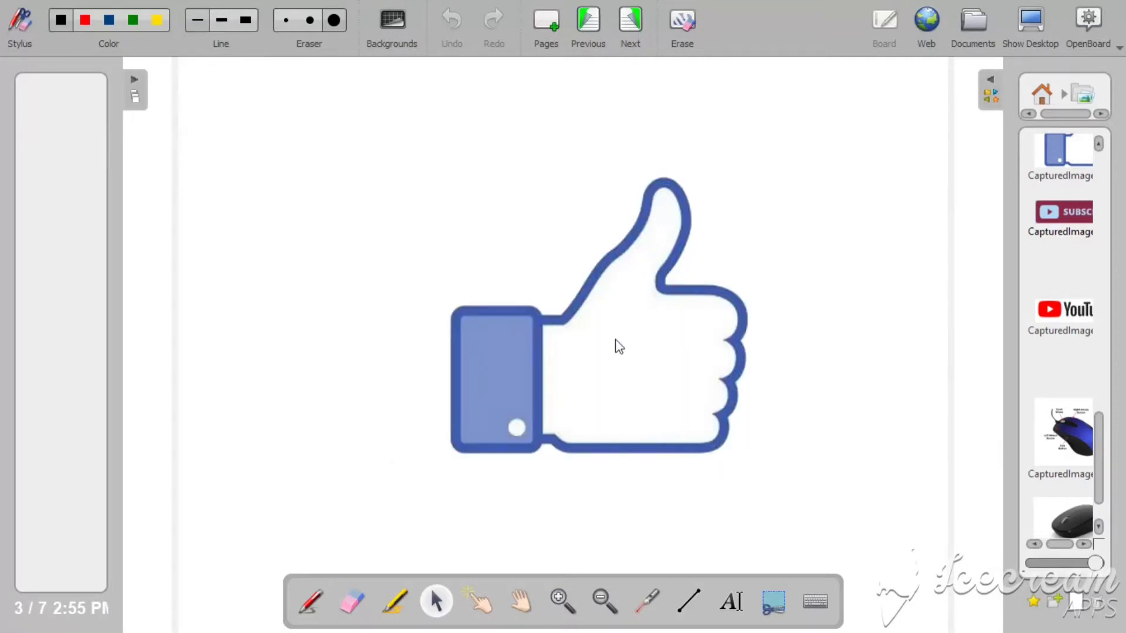
left_click(619, 347)
left_click(636, 26)
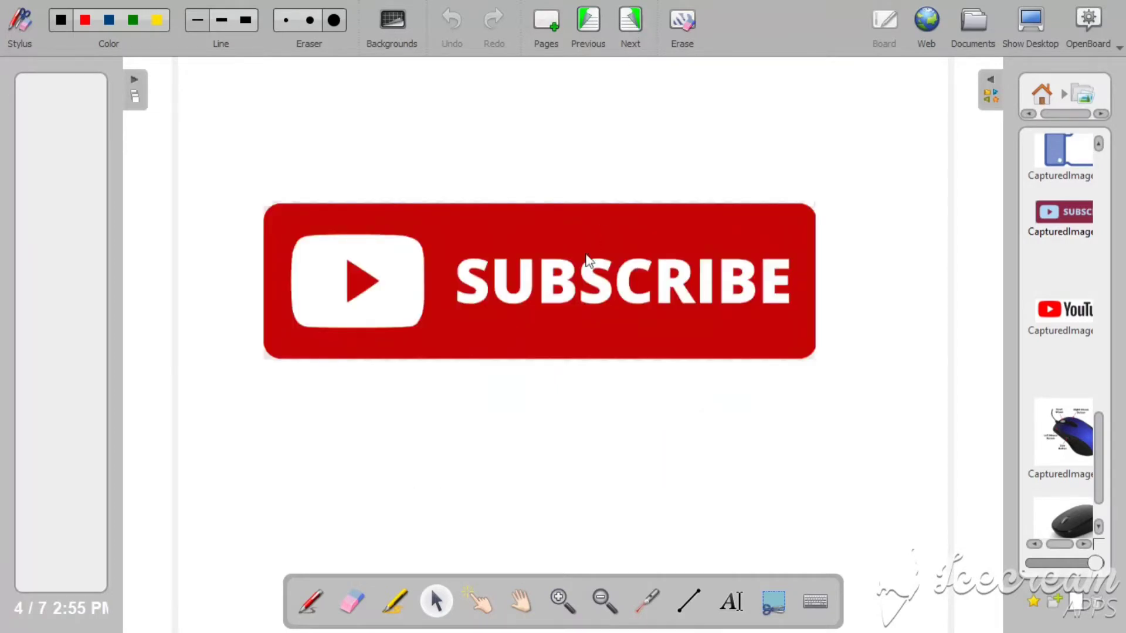
left_click(582, 271)
left_click(627, 23)
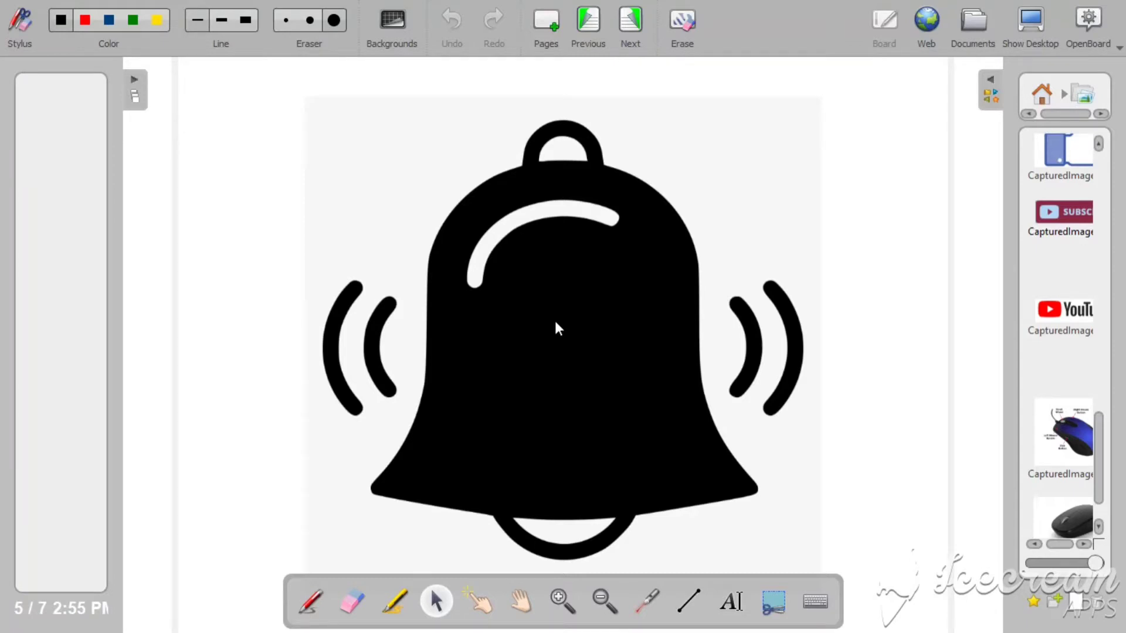
left_click(632, 27)
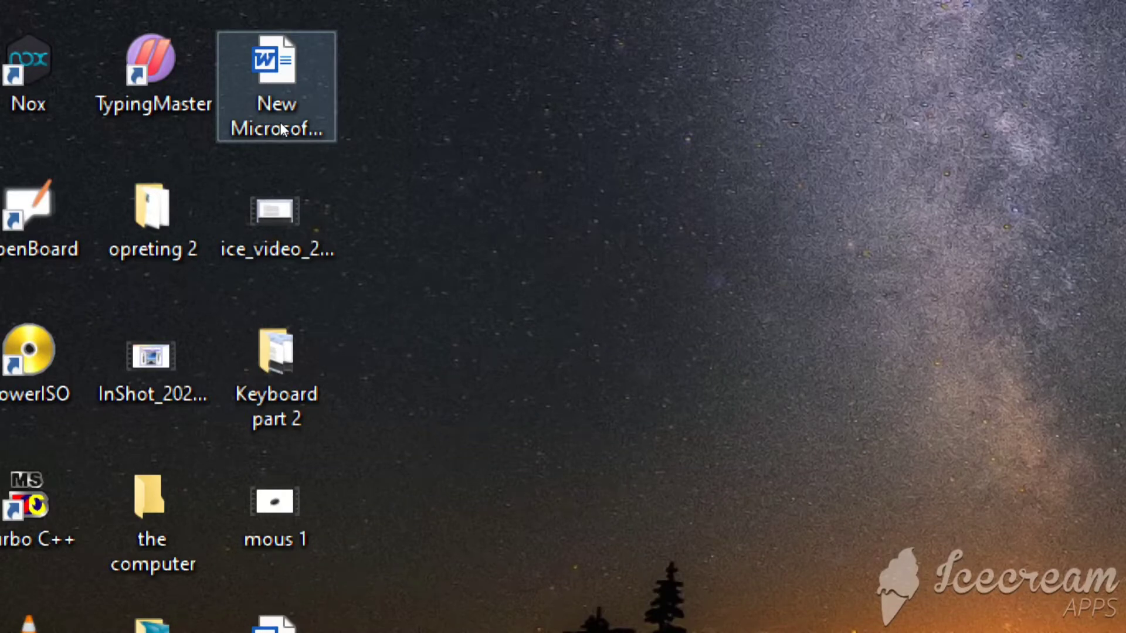
Step: Open the New Microsoft Word 97 - 2003 Document from the desktop and close it again
left_click(281, 127)
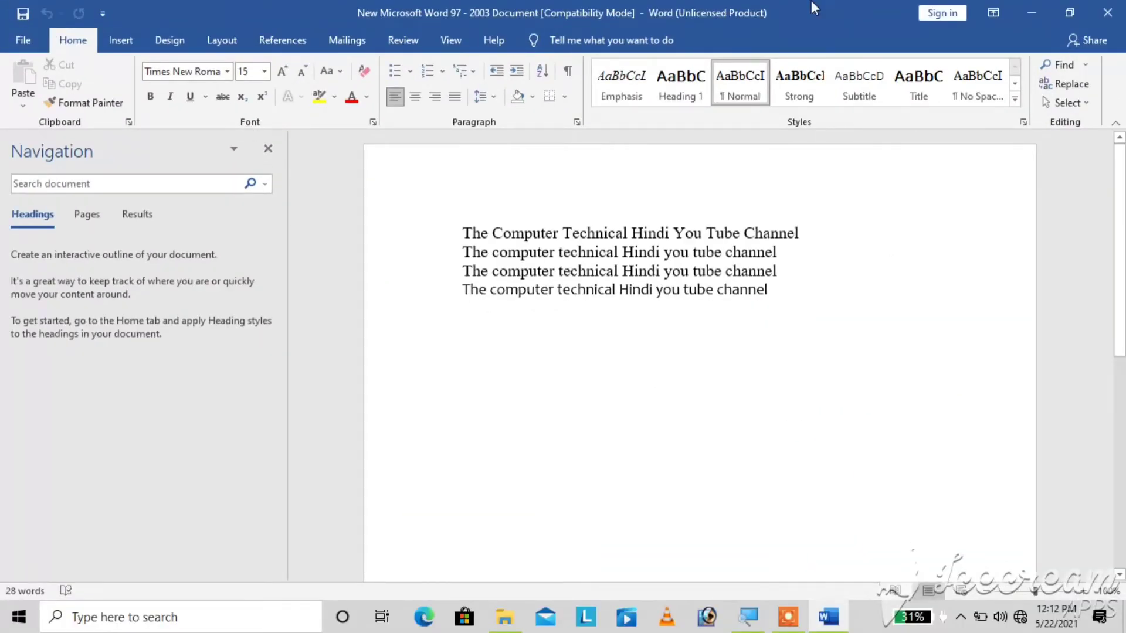
left_click(1106, 10)
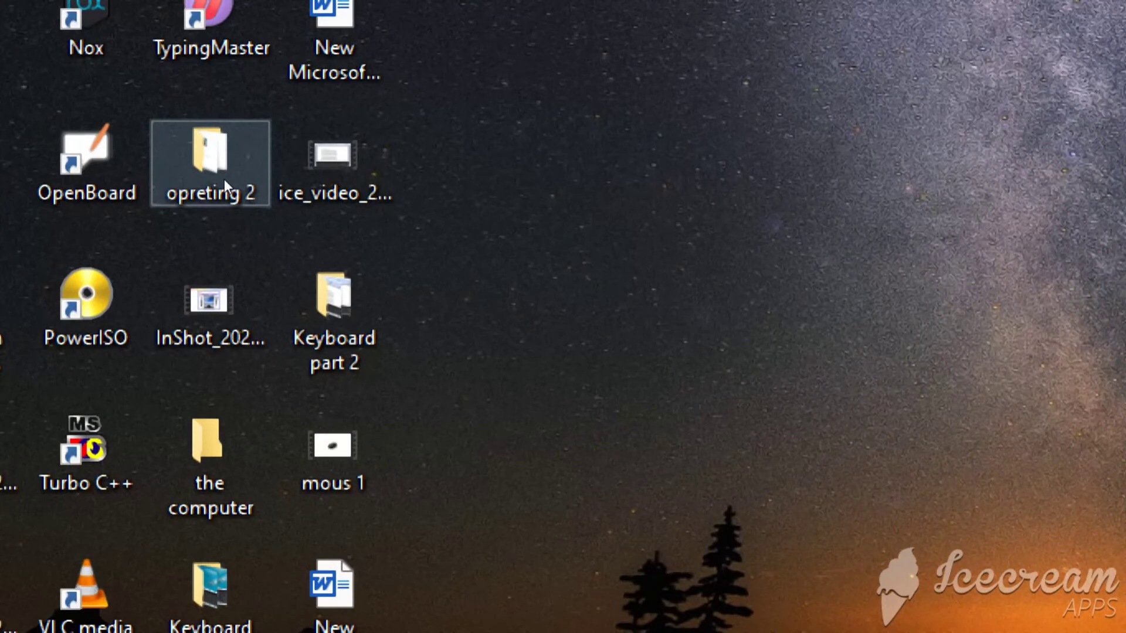
Step: Refresh the desktop, and show the context commands available for the opreting 2 folder
right_click(225, 178)
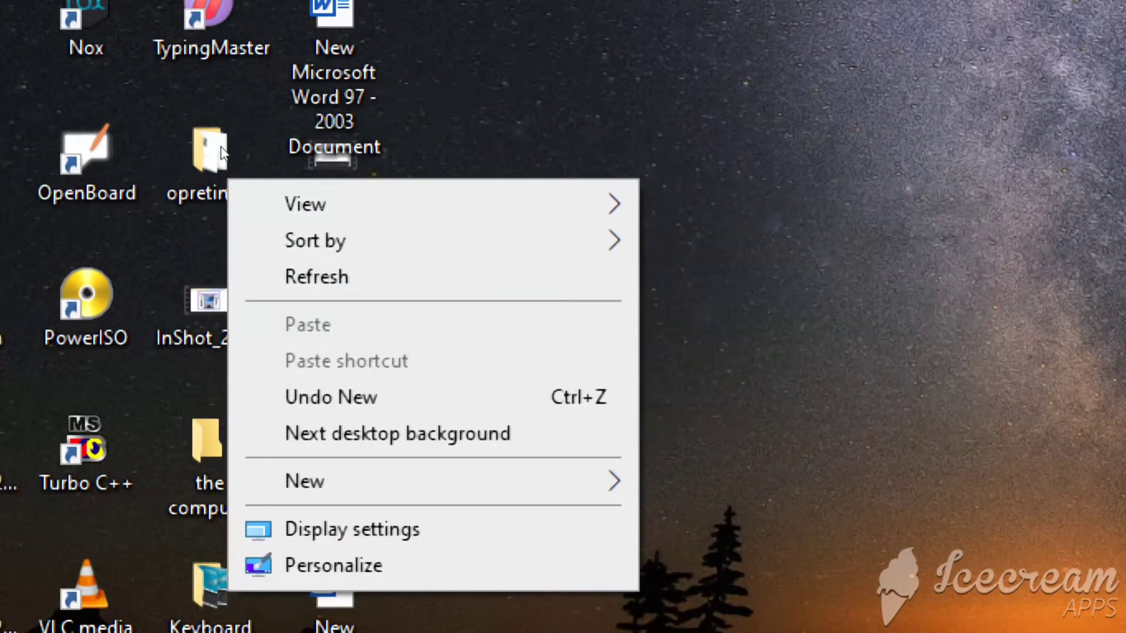
left_click(317, 277)
right_click(217, 164)
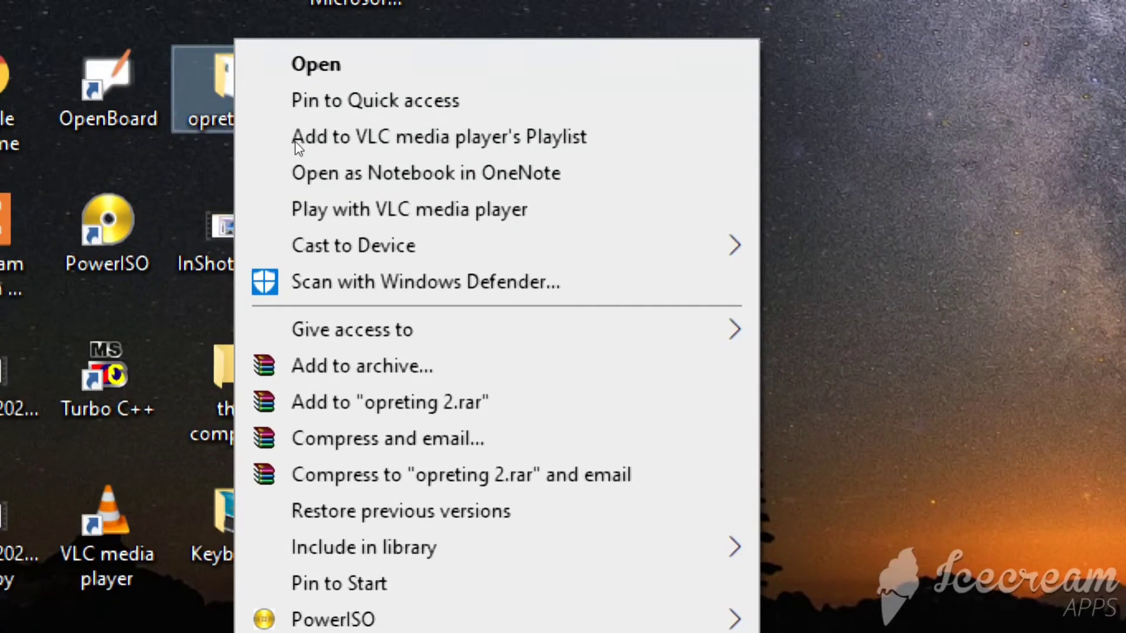
left_click(294, 142)
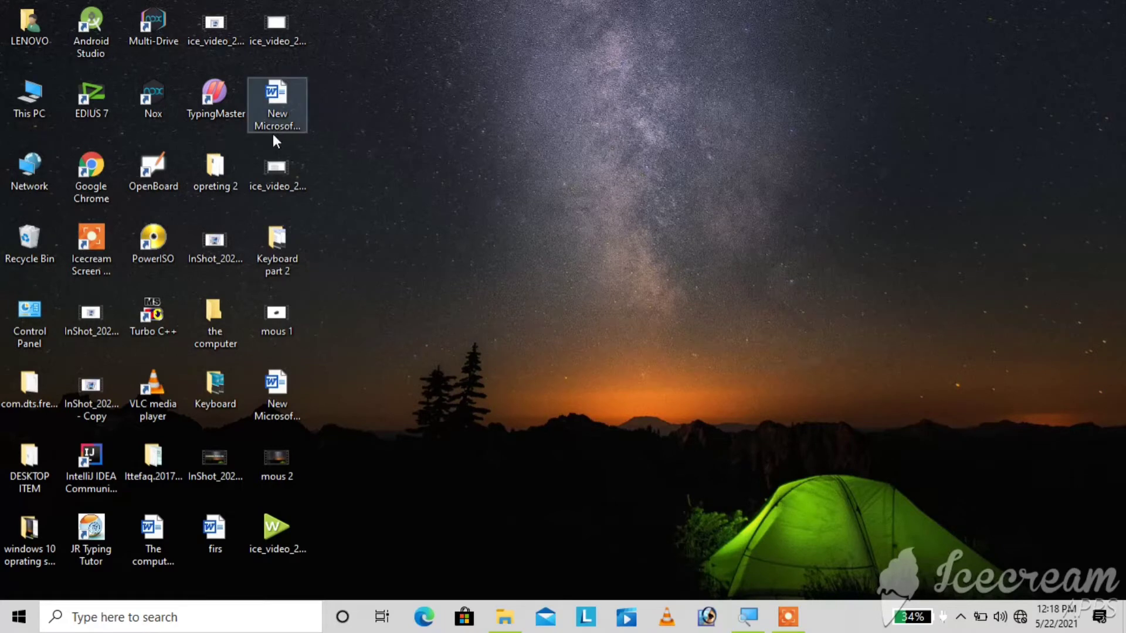
Step: Move the New Microsoft Word 97 - 2003 Document icon to an empty desktop area and back to its original place
left_click(275, 101)
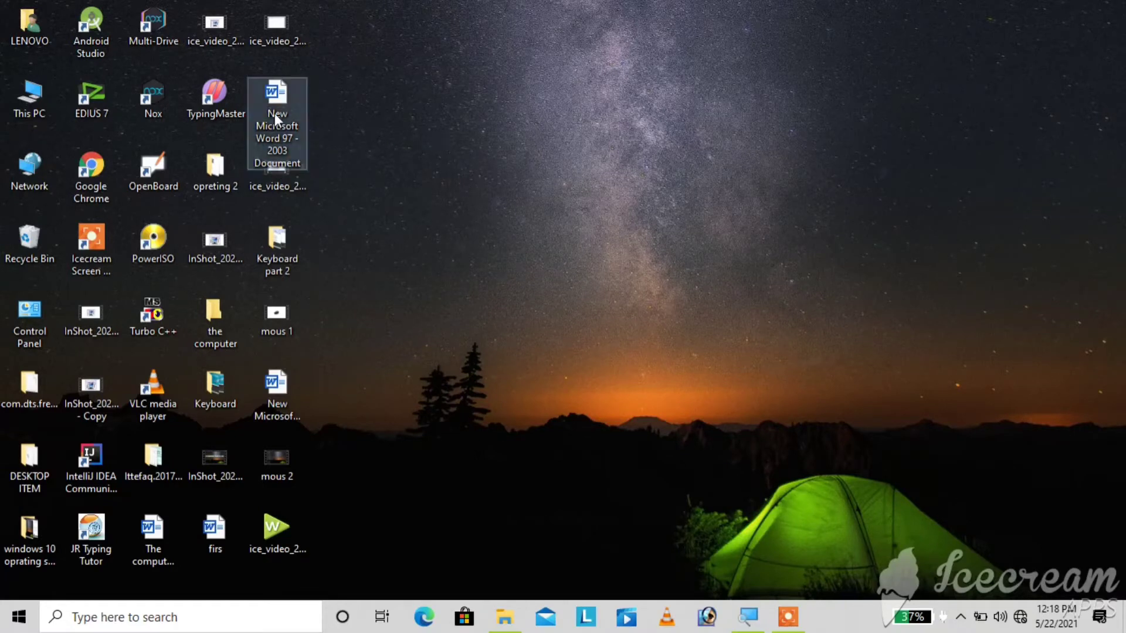
left_click(737, 96)
mouse_move(279, 106)
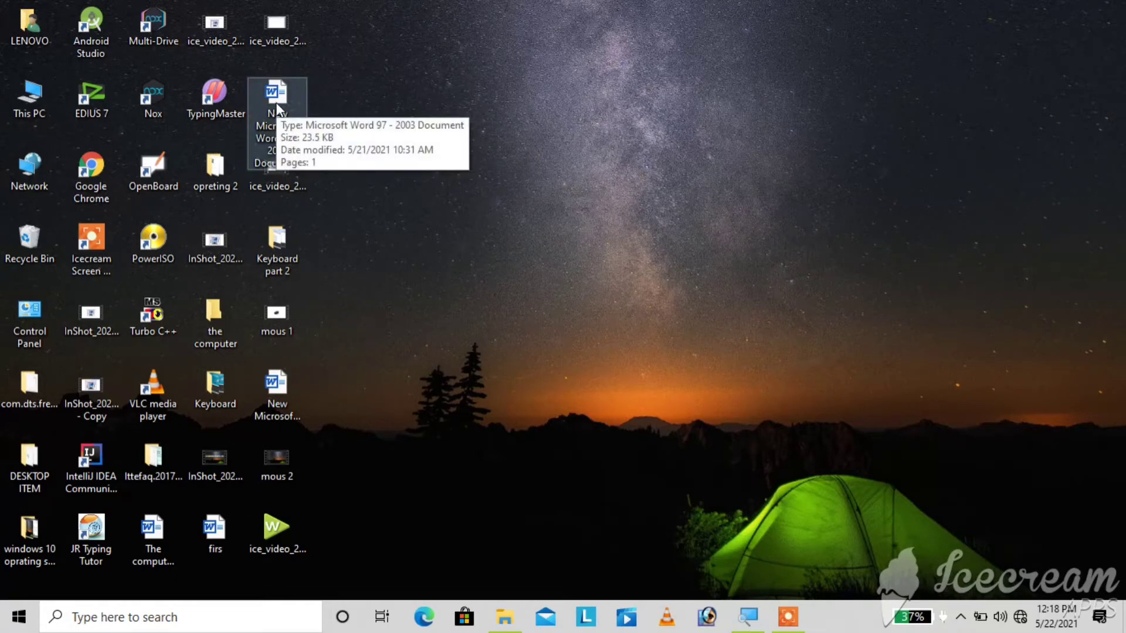
left_click(278, 107)
left_click_drag(275, 102, 805, 107)
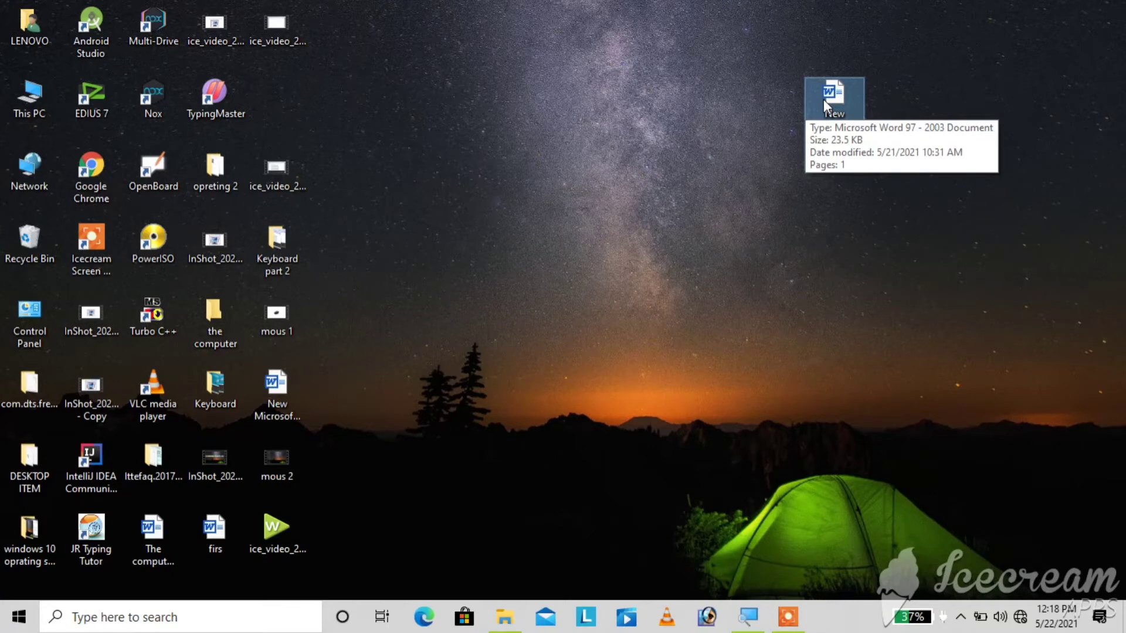
left_click_drag(823, 100, 272, 90)
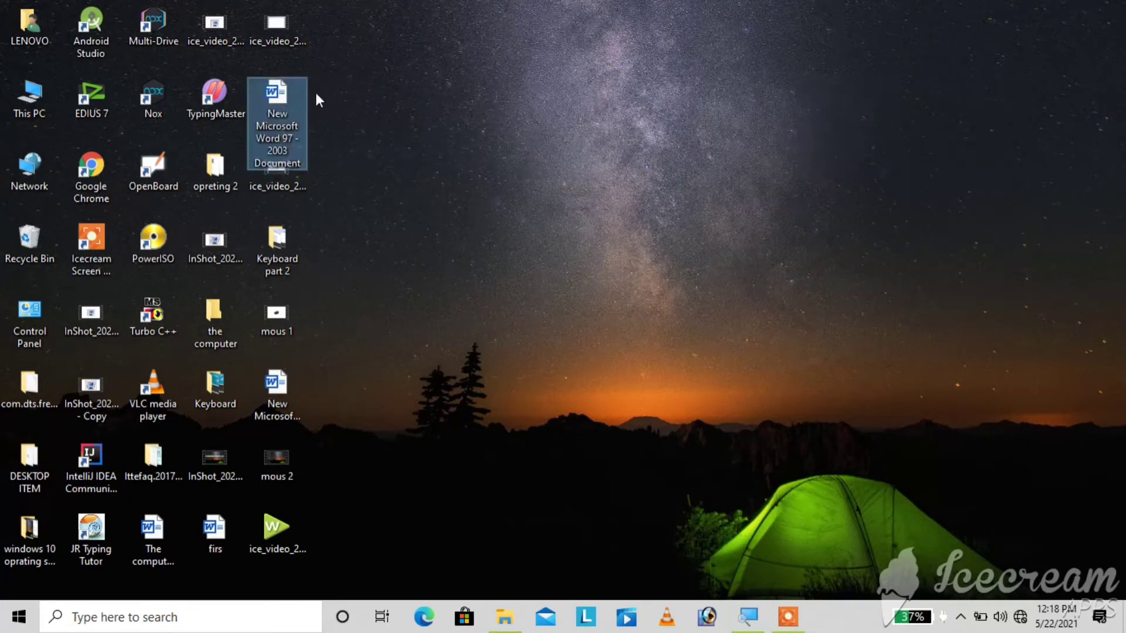
Step: Open the New Microsoft Word 97 - 2003 Document, dismiss the Microsoft dialog, and select the first line of text
double_click(286, 95)
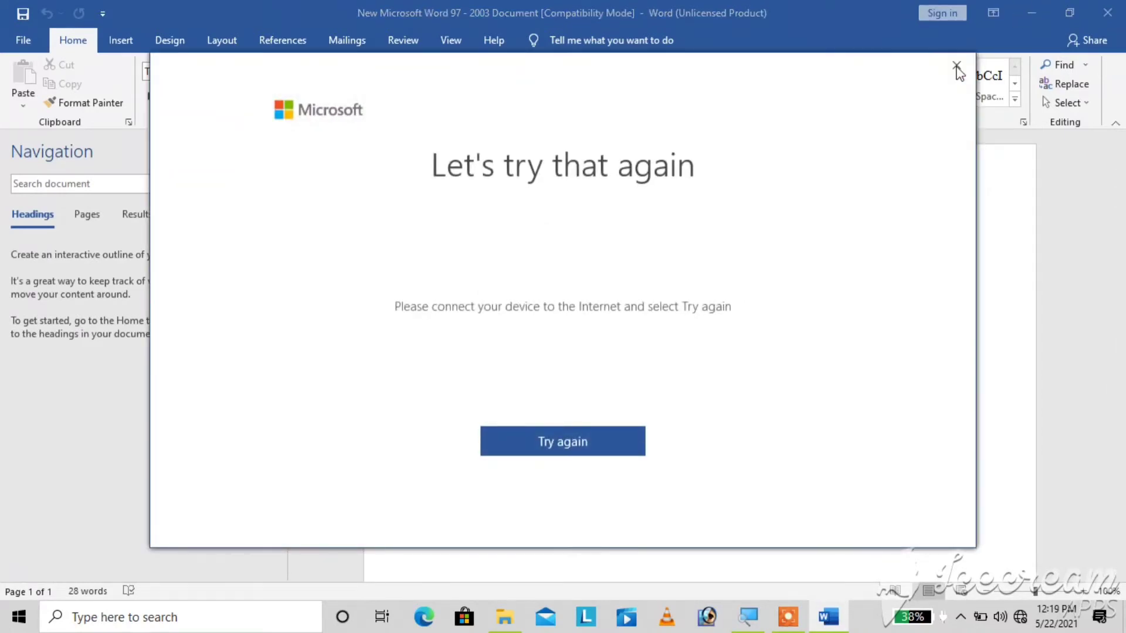
left_click(957, 66)
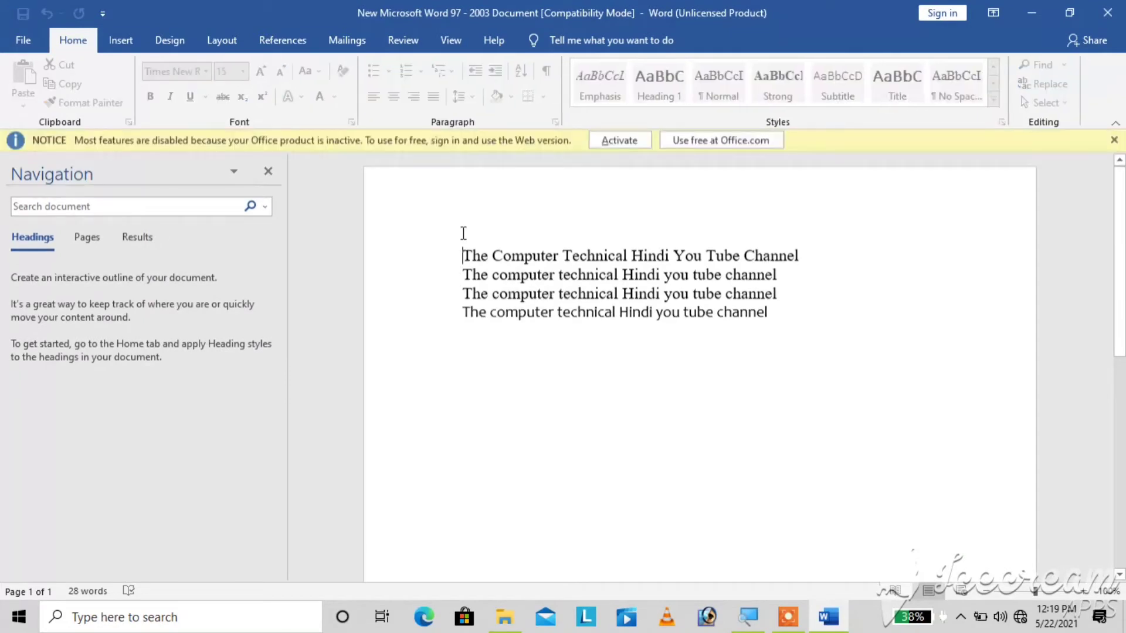
left_click_drag(463, 256, 812, 258)
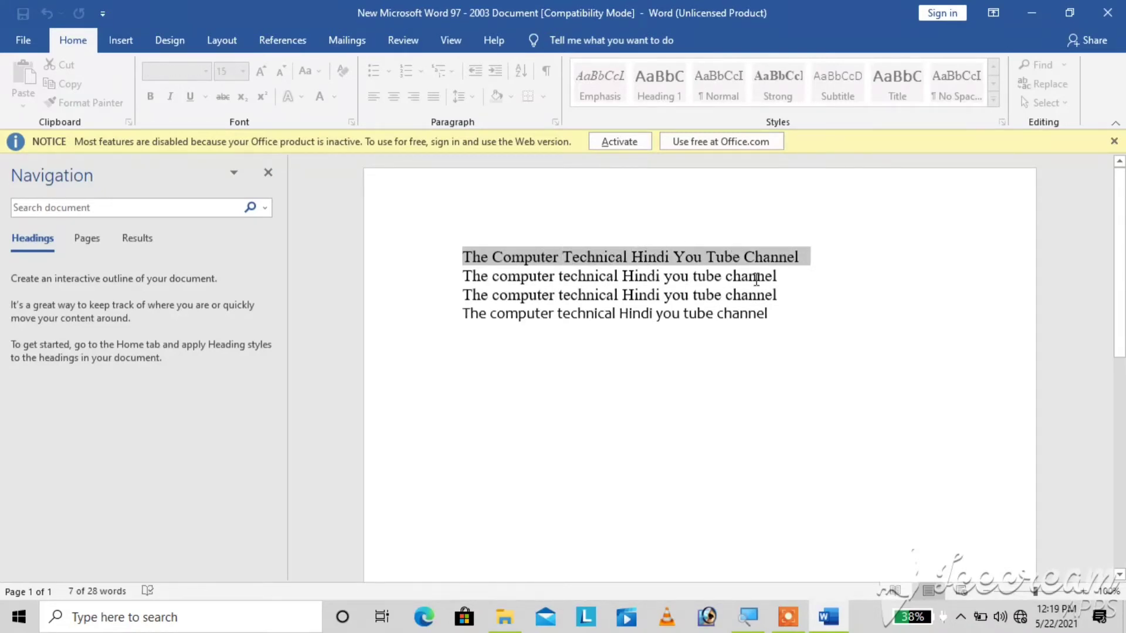
Step: Show the context commands for the selected text, dismiss them, and close the Word document
right_click(621, 262)
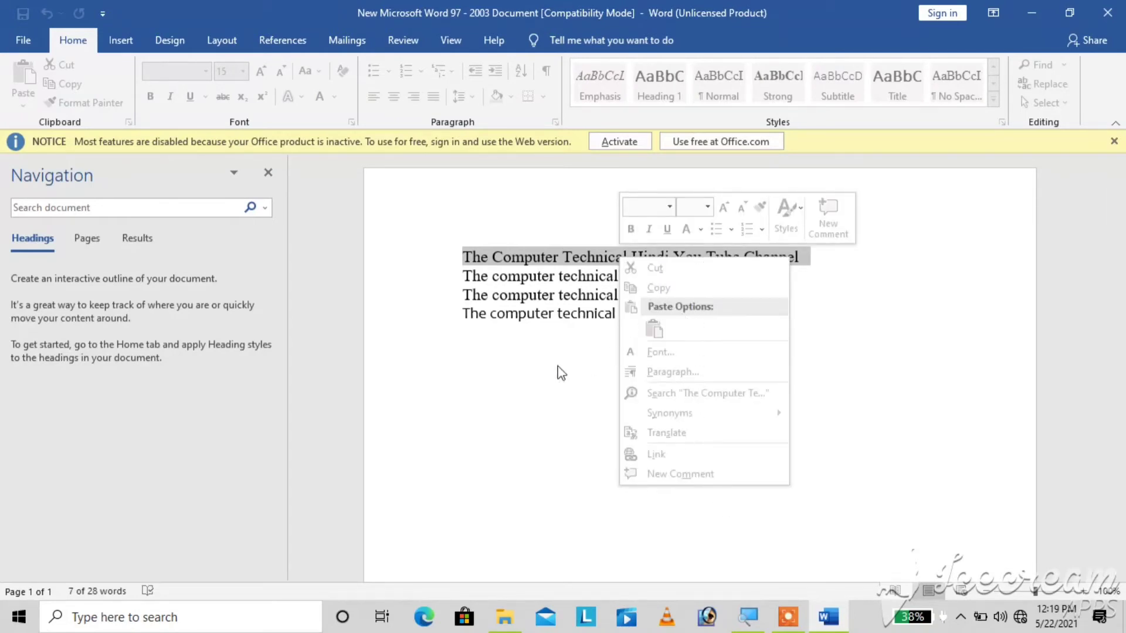
key("Escape")
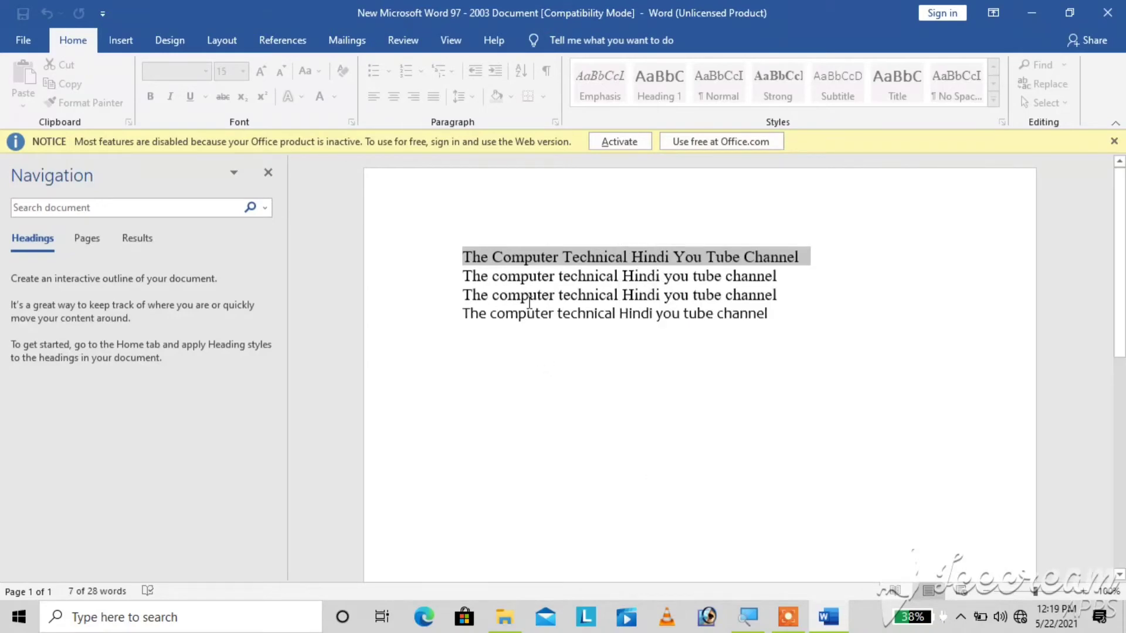
left_click(1108, 18)
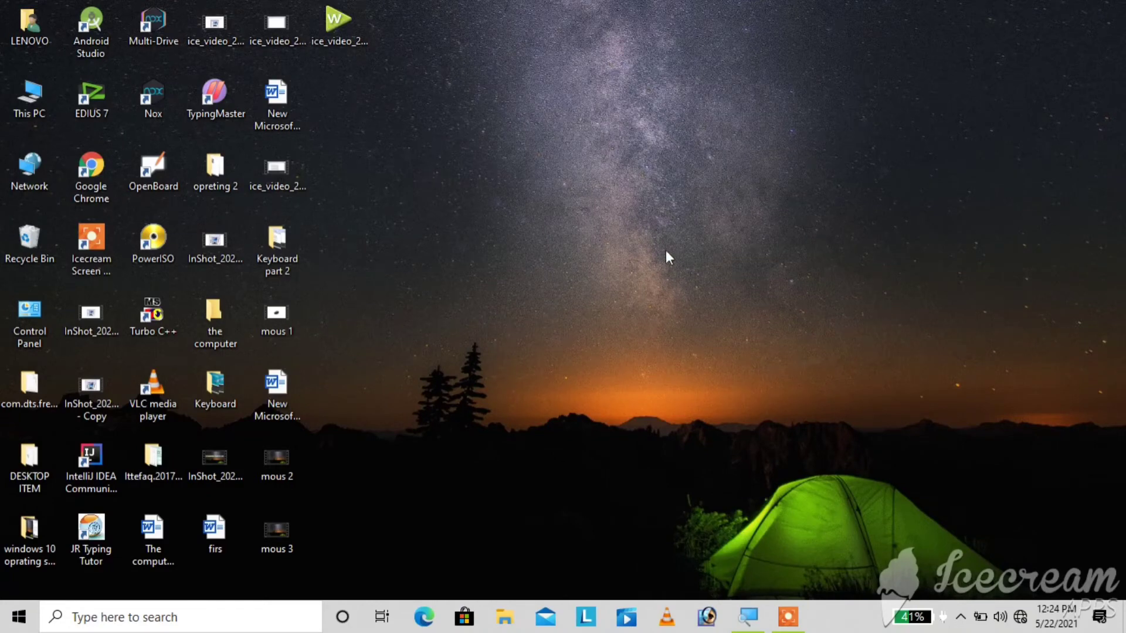
Step: From This PC, open New Volume (F:) > MP3 songs > Mp 3 Songs > 01 film songs and select the 01 Track file
double_click(41, 100)
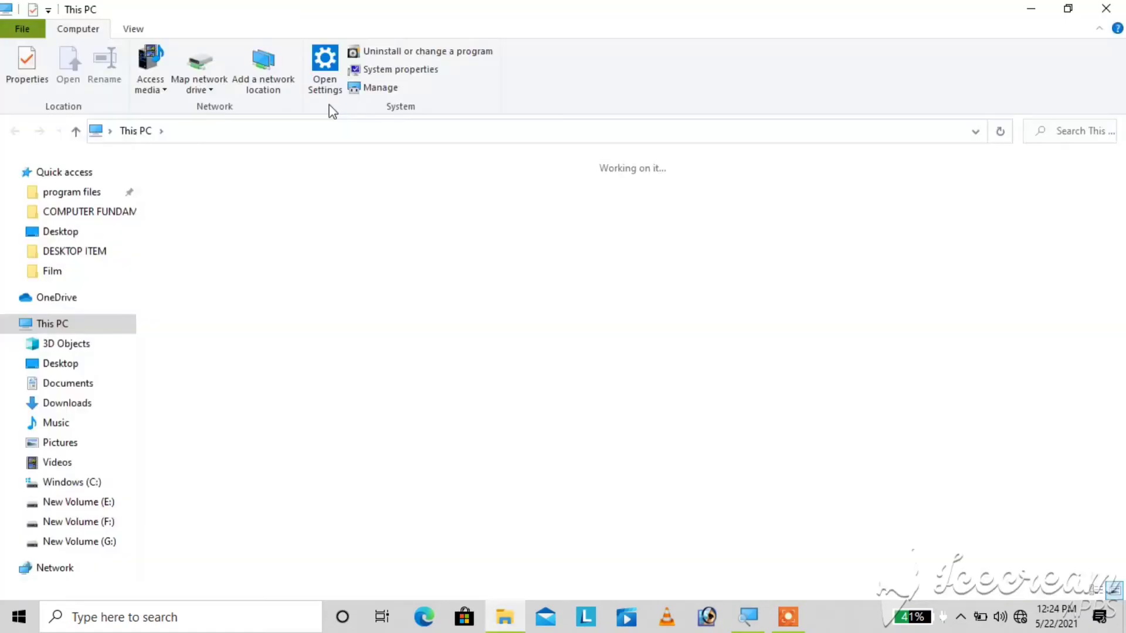
double_click(388, 239)
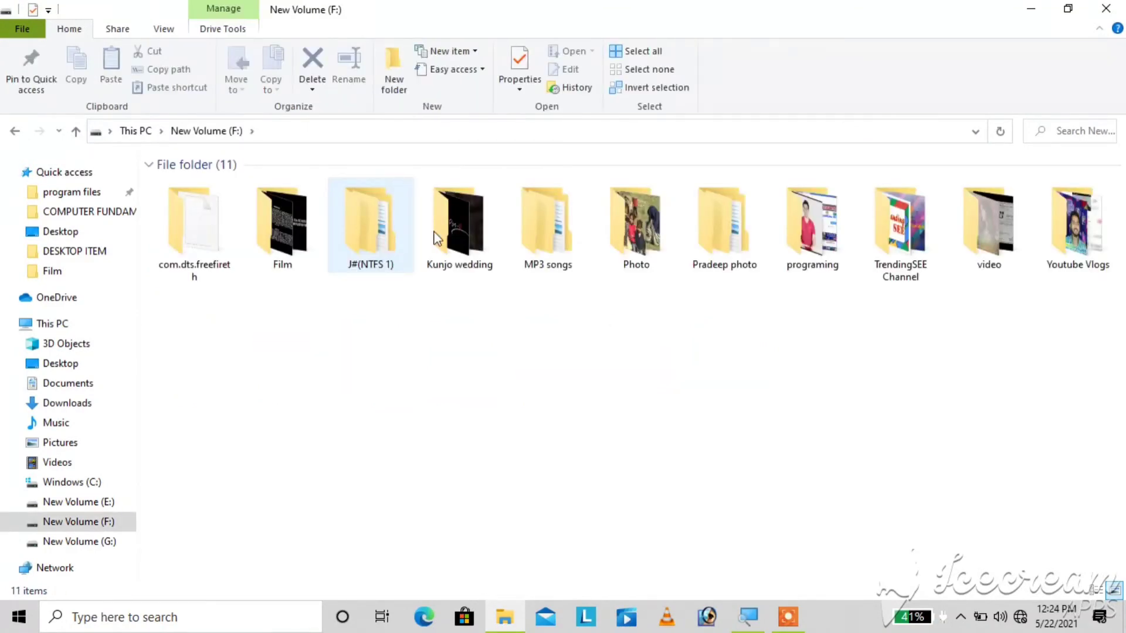
left_click(521, 232)
double_click(522, 231)
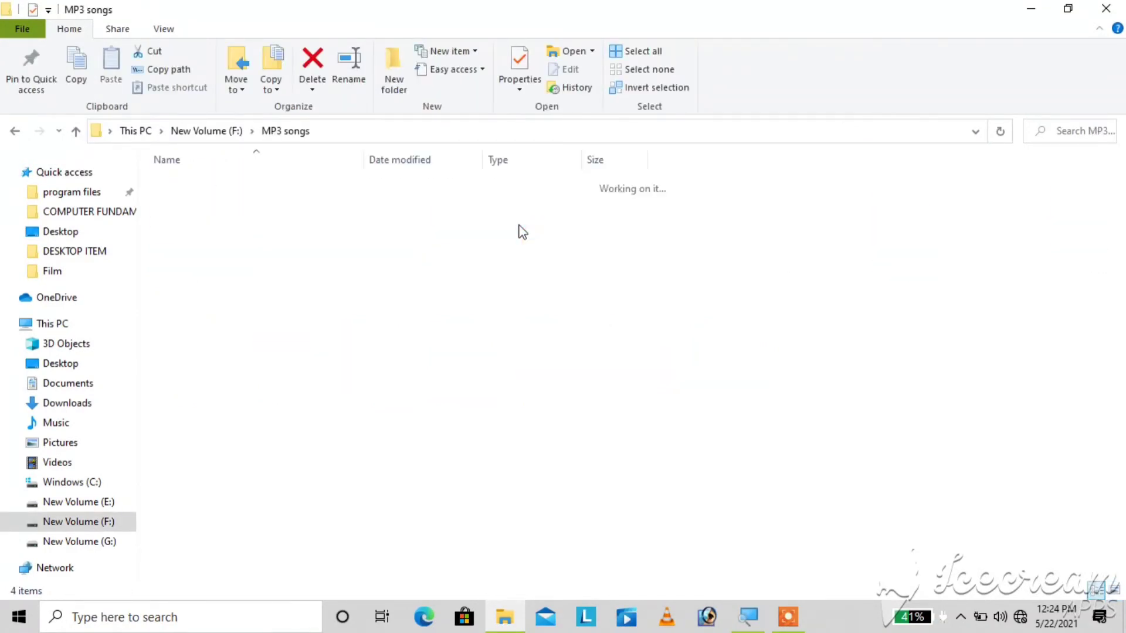
left_click(207, 205)
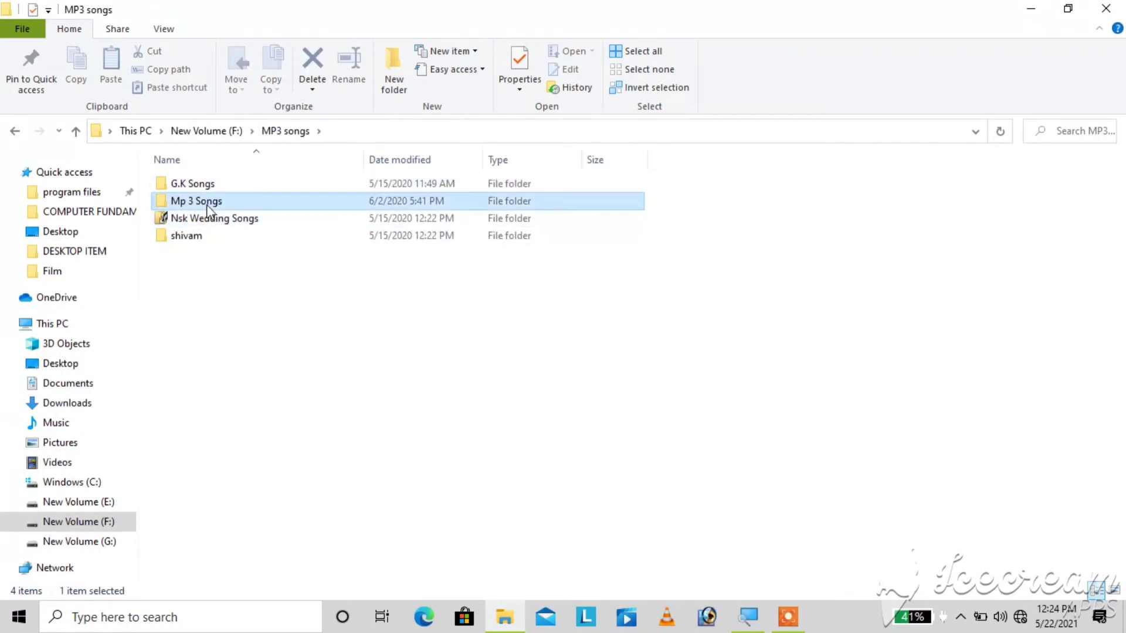
double_click(207, 205)
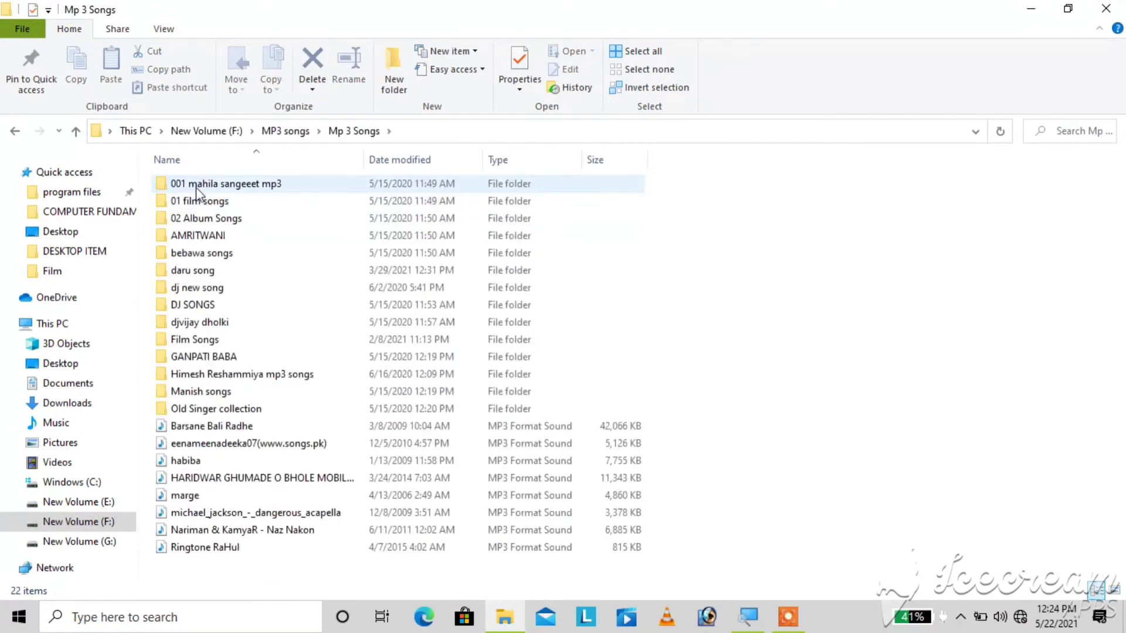
left_click(192, 202)
double_click(193, 202)
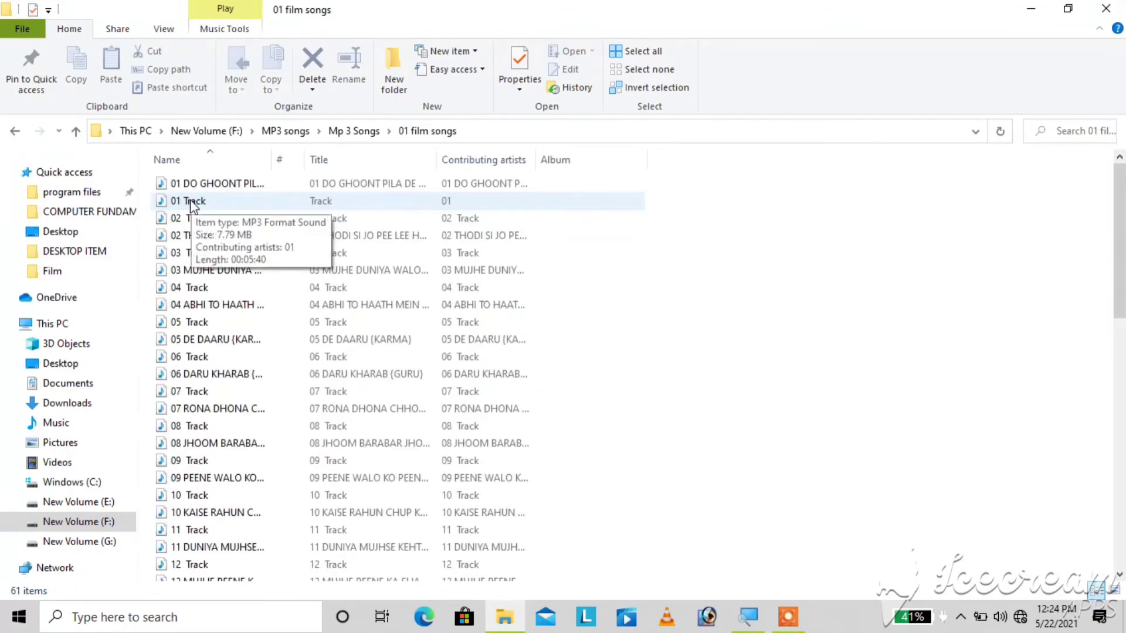
left_click(191, 201)
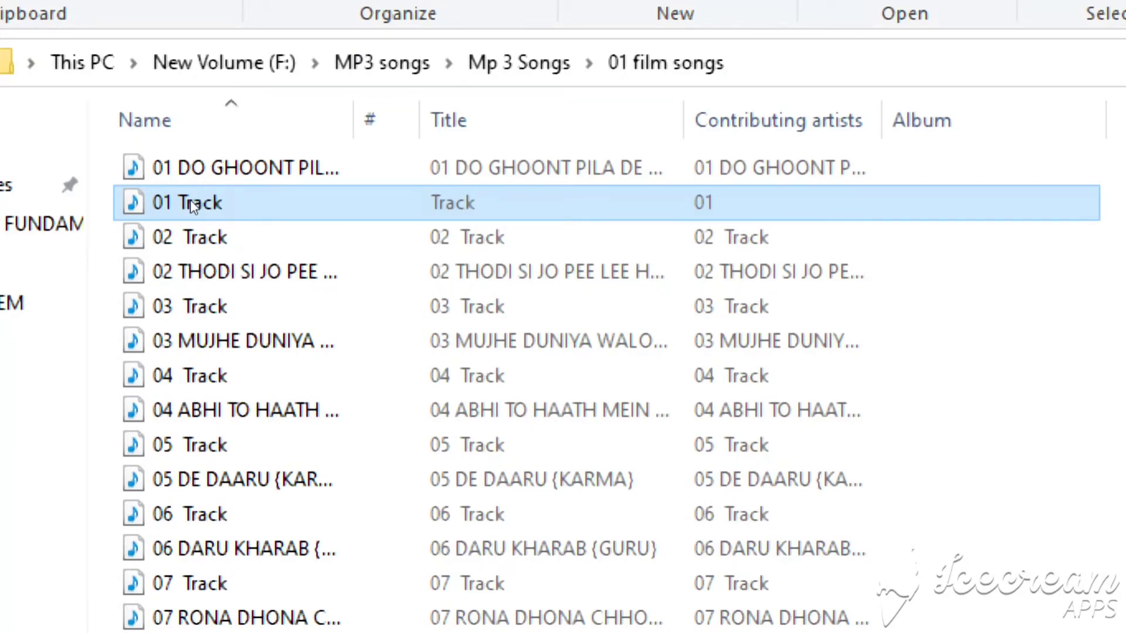
Step: Scroll down and up through the tracks in the 01 film songs folder, and minimize the window
scroll(190, 199, "down", 2)
scroll(190, 200, "down", 1)
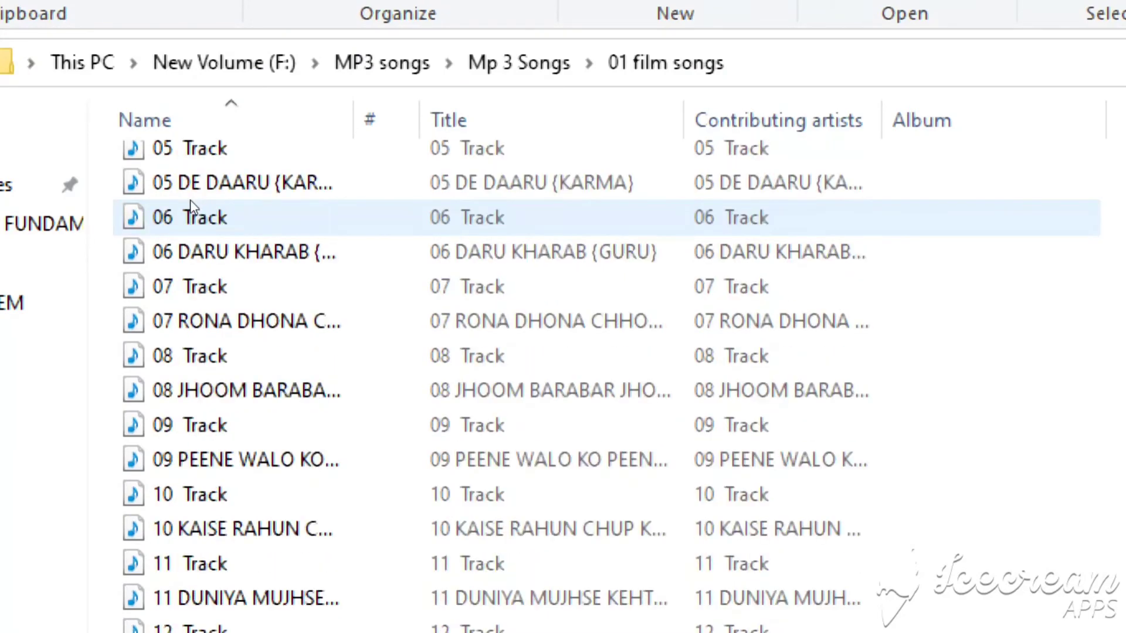
scroll(190, 200, "down", 1)
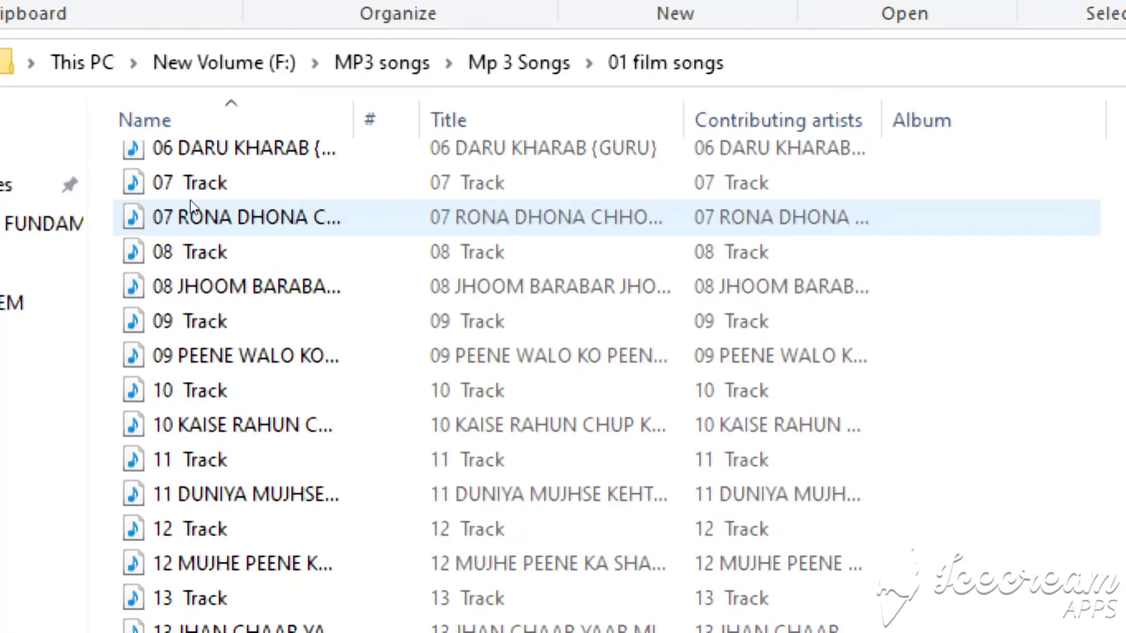
scroll(190, 203, "down", 5)
scroll(190, 205, "down", 2)
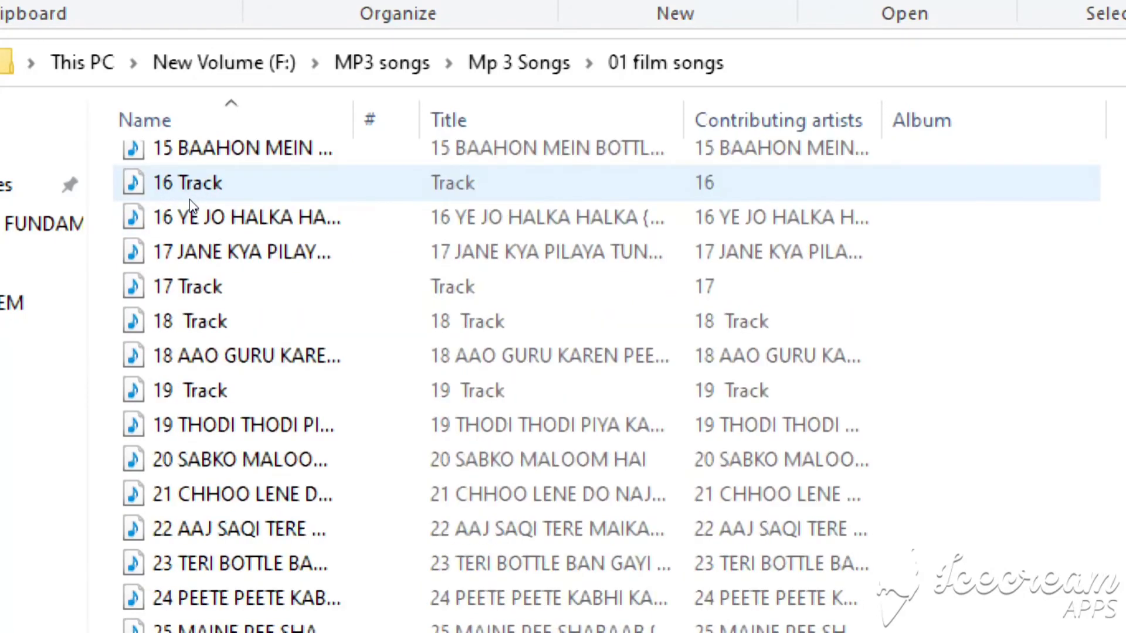
scroll(190, 206, "down", 1)
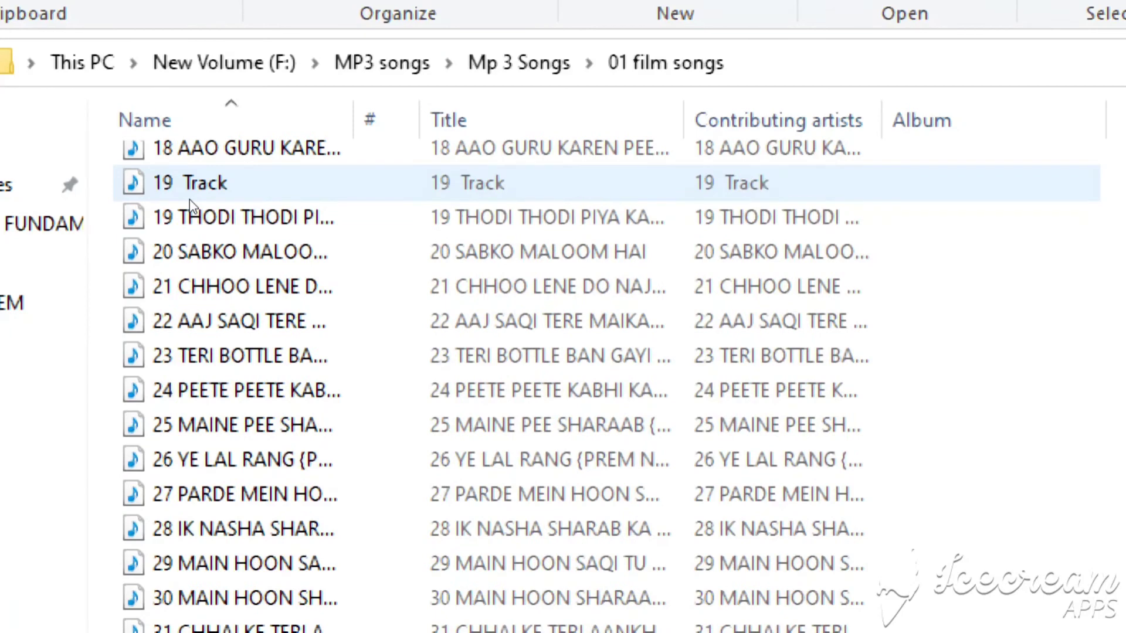
scroll(189, 199, "up", 1)
scroll(189, 199, "up", 2)
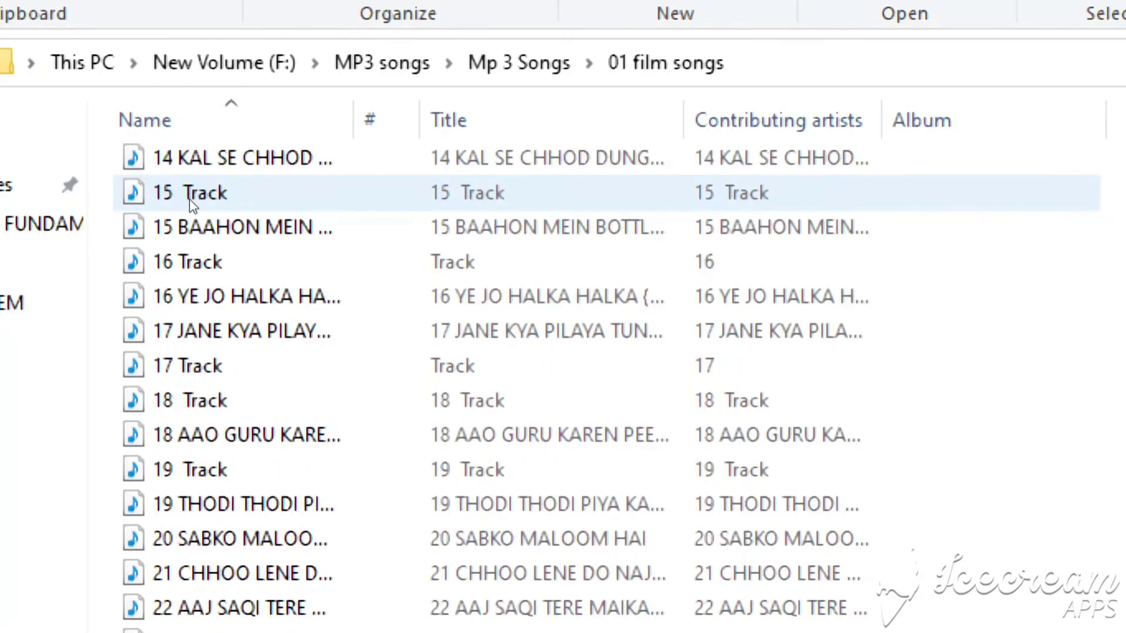
scroll(189, 199, "up", 4)
scroll(189, 199, "up", 2)
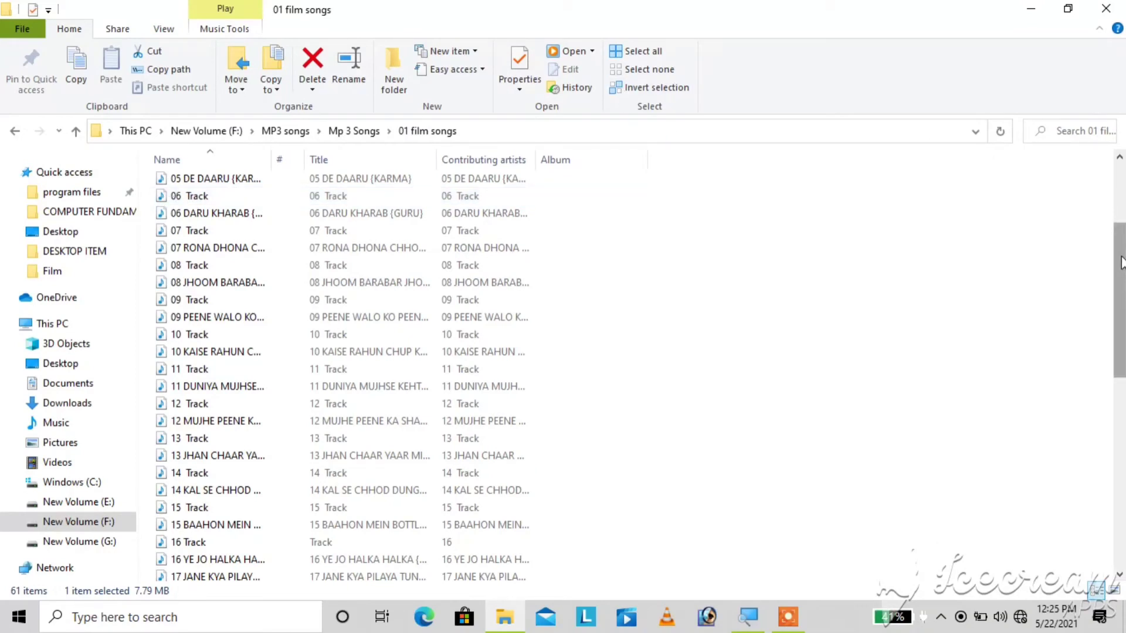
scroll(962, 249, "up", 2)
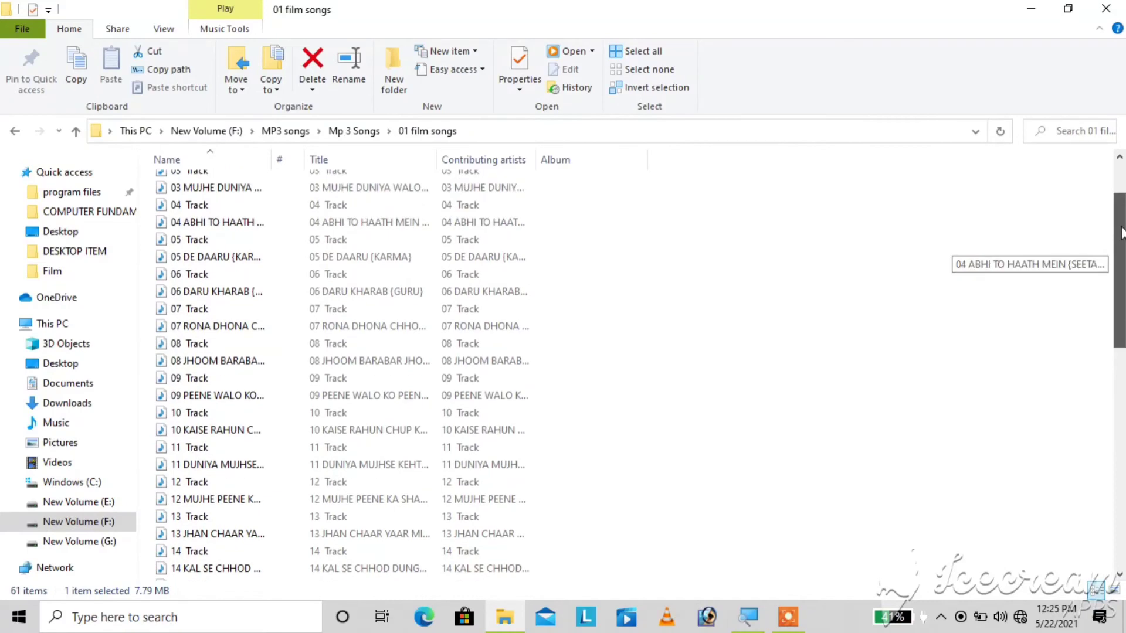
scroll(962, 250, "down", 6)
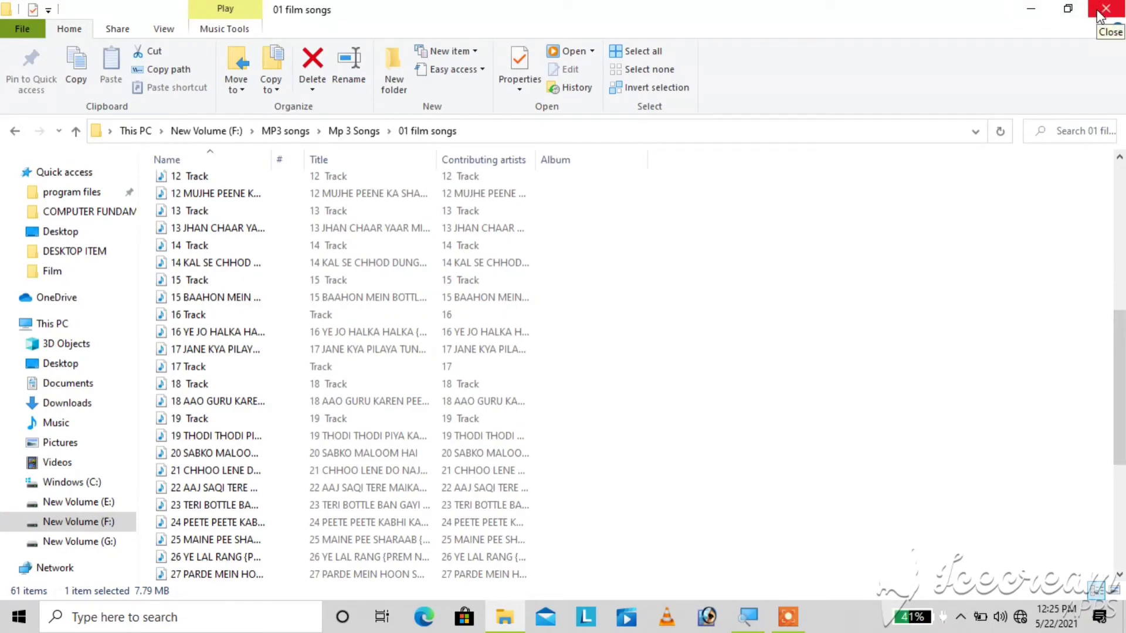
left_click(1032, 11)
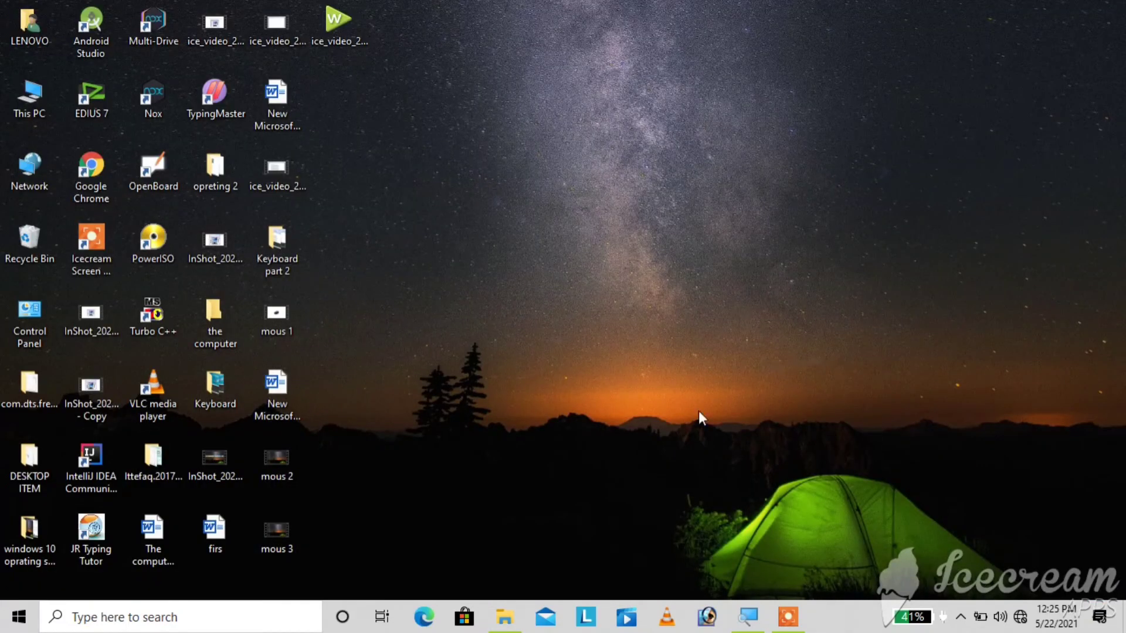
Step: Restore the minimized 01 film songs folder window and close it
mouse_move(501, 625)
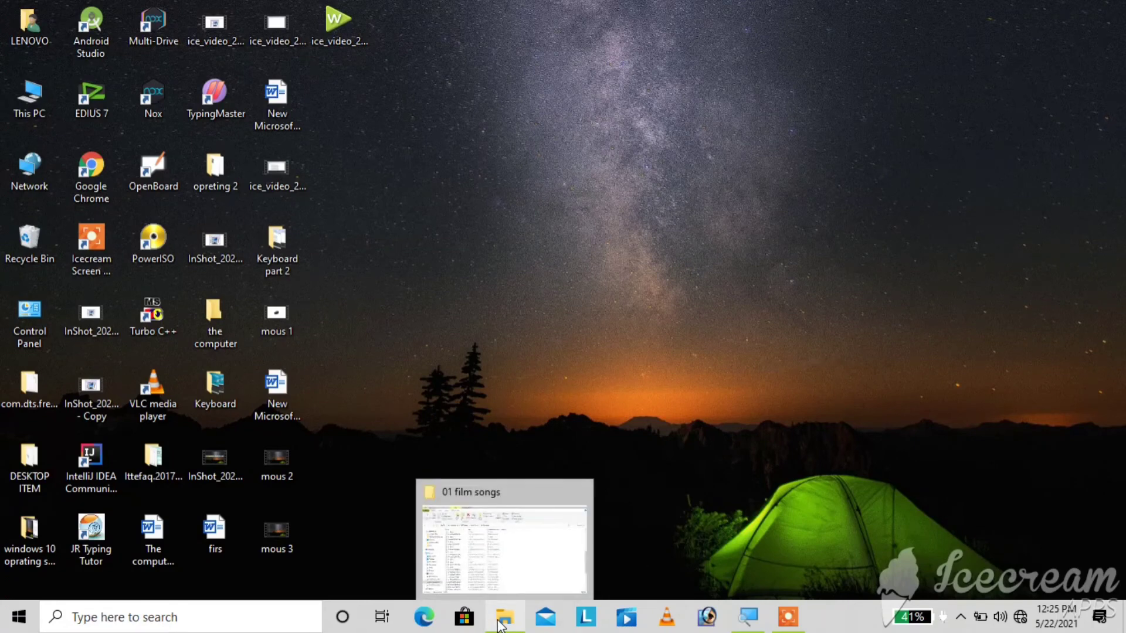
left_click(502, 500)
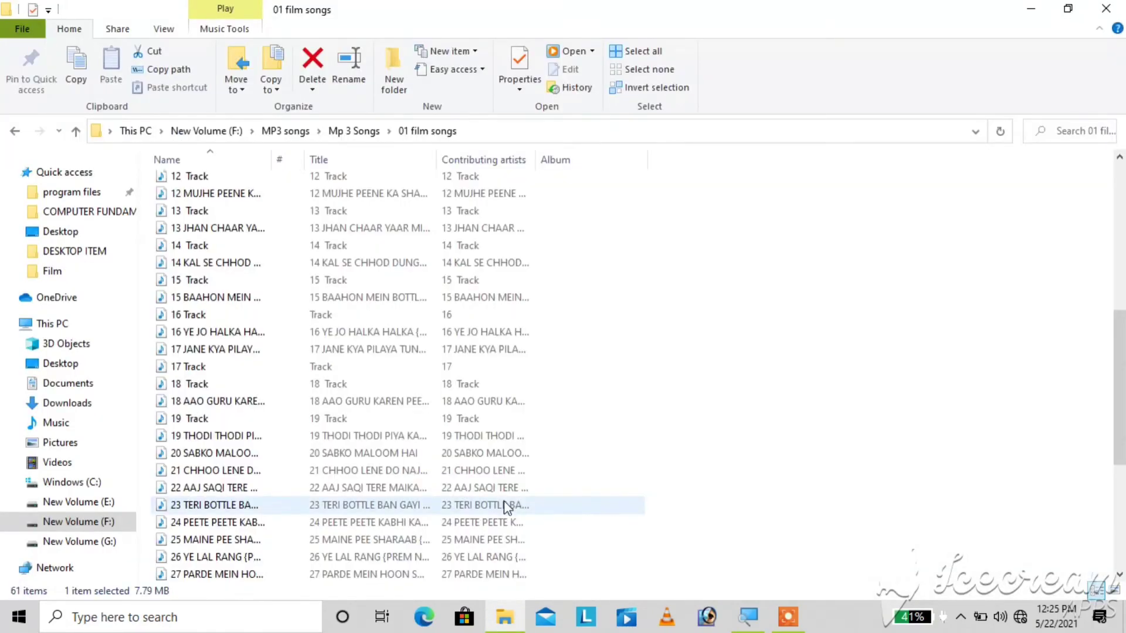
left_click(1107, 9)
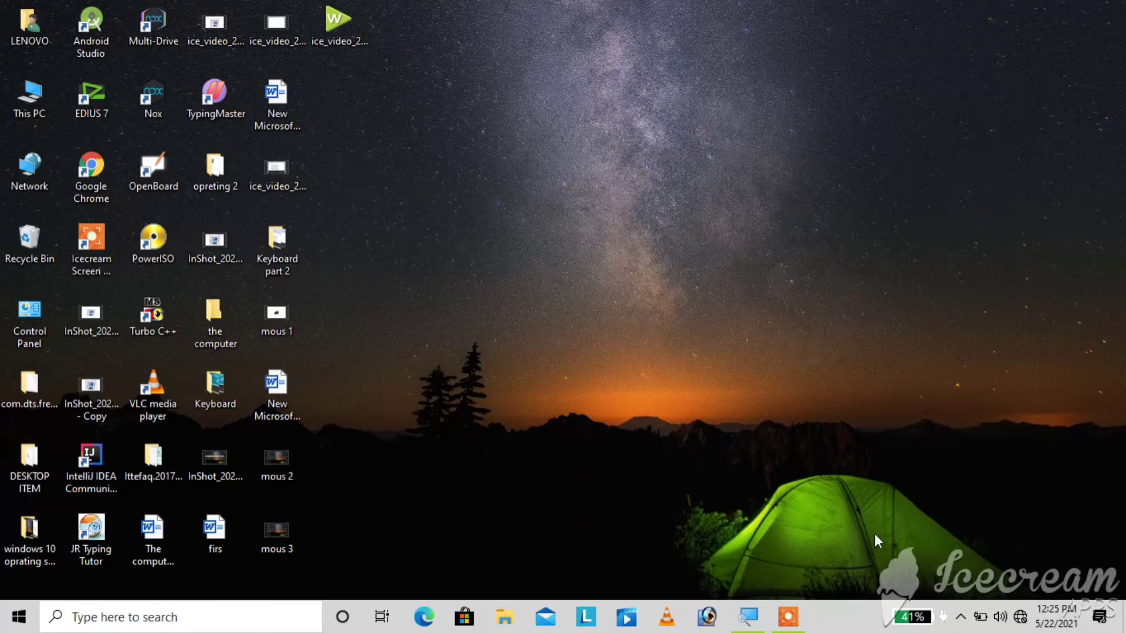
Step: Refresh the desktop twice
right_click(634, 134)
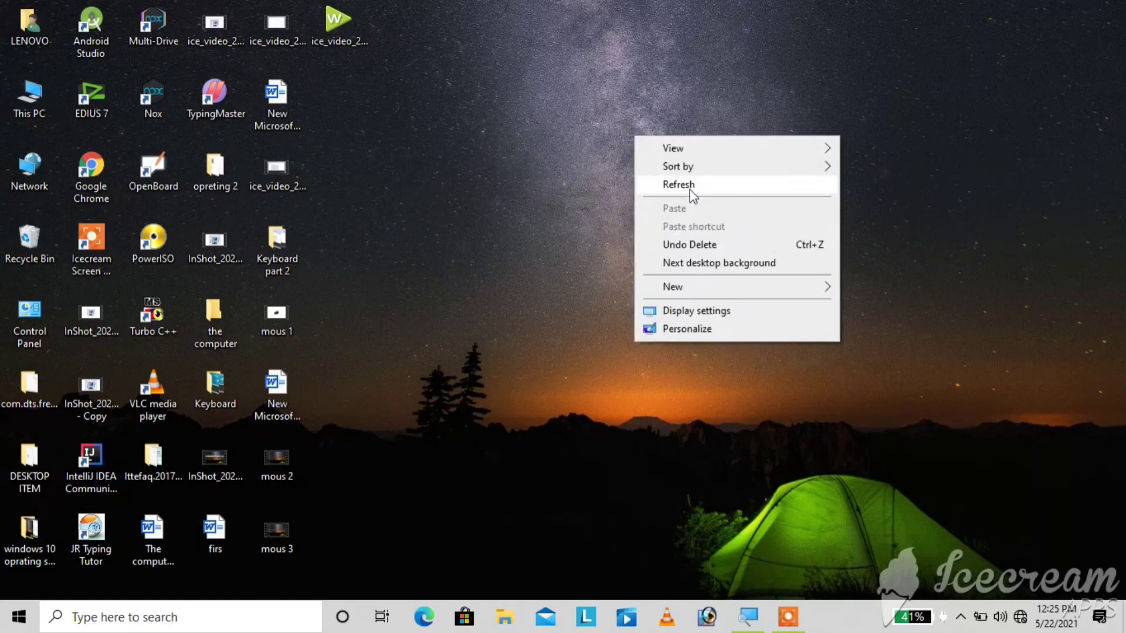
left_click(690, 187)
right_click(685, 184)
left_click(738, 240)
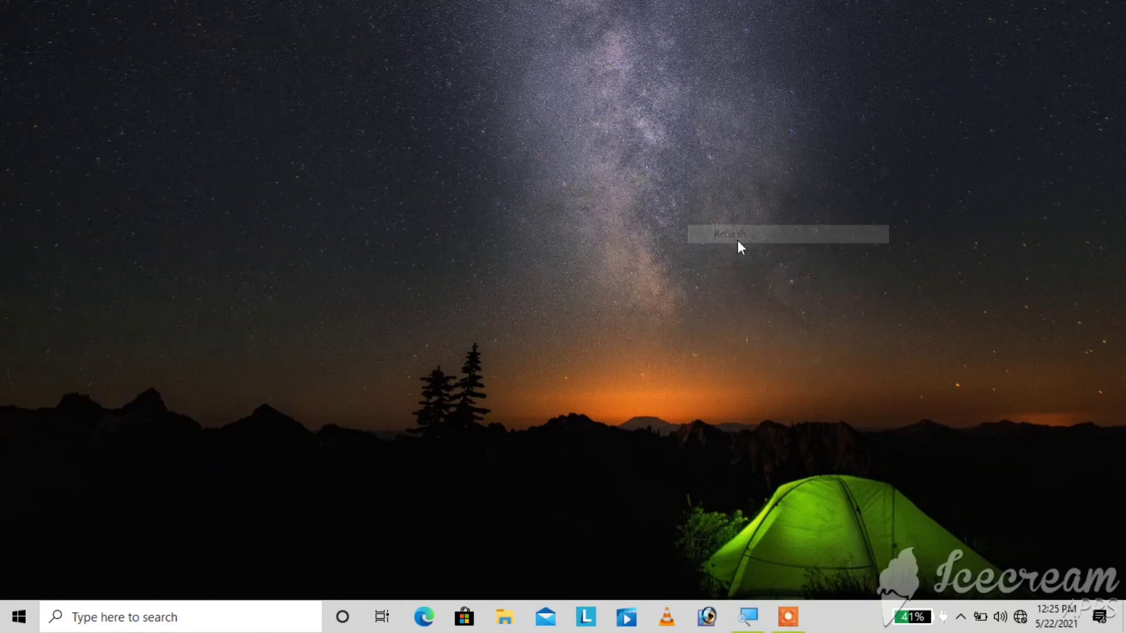
left_click(786, 621)
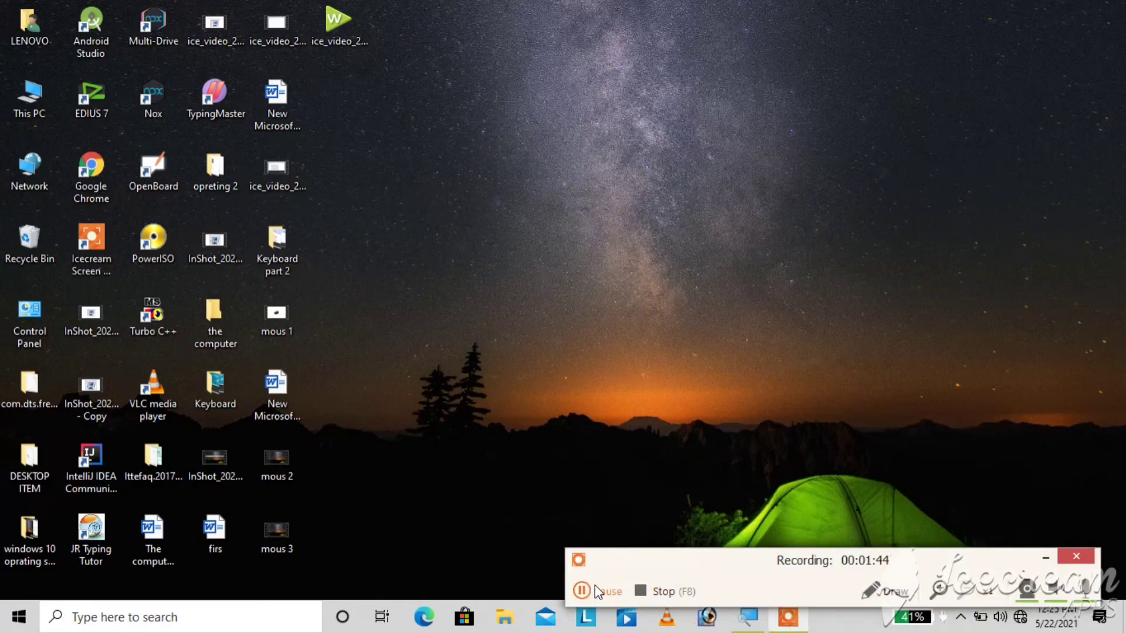